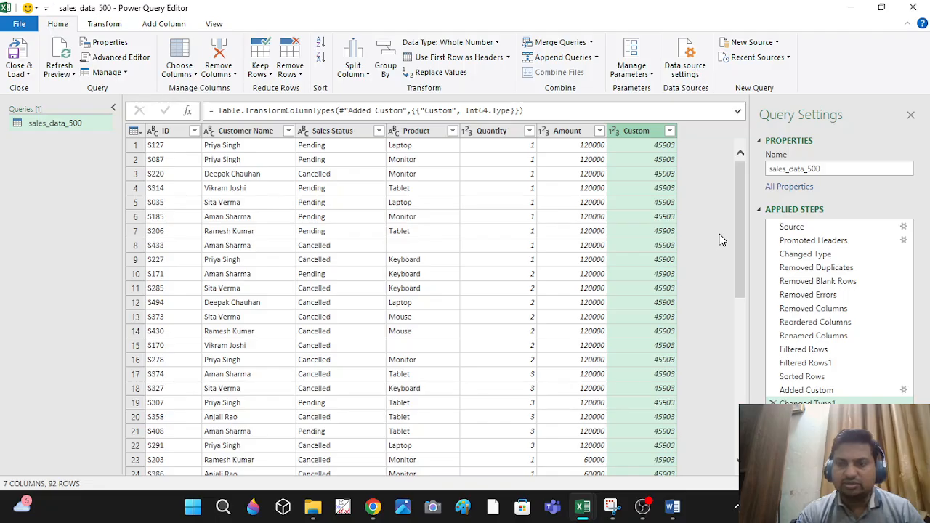
Switch to OBS, move the Cam overlay in the preview so it uncovers the applied steps list, and minimize OBS.
click(642, 508)
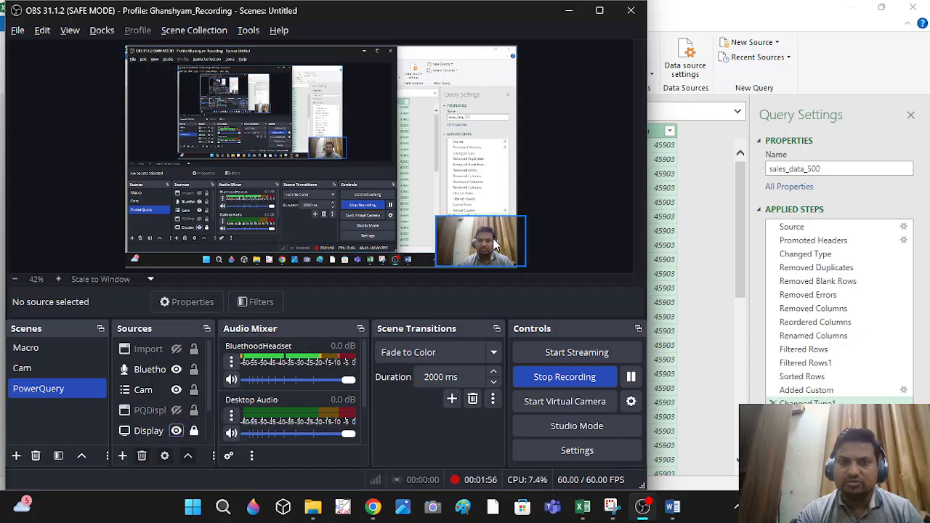
drag(490, 247, 398, 242)
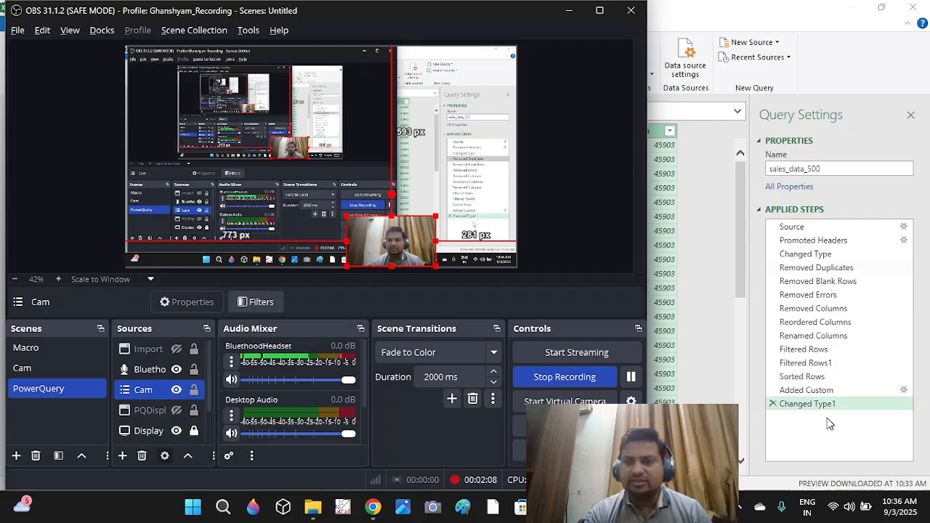
click(570, 12)
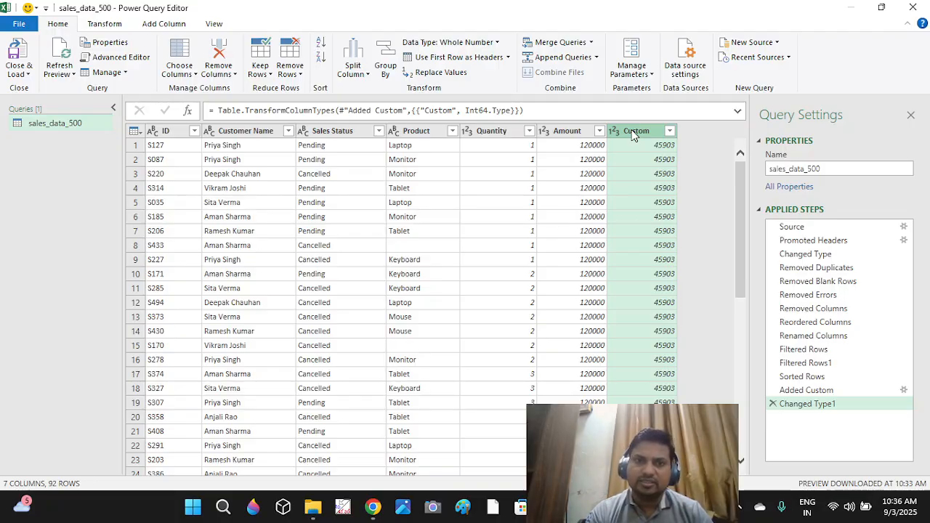
Change the Custom column's data type to Text, adding the conversion as a new step.
click(106, 24)
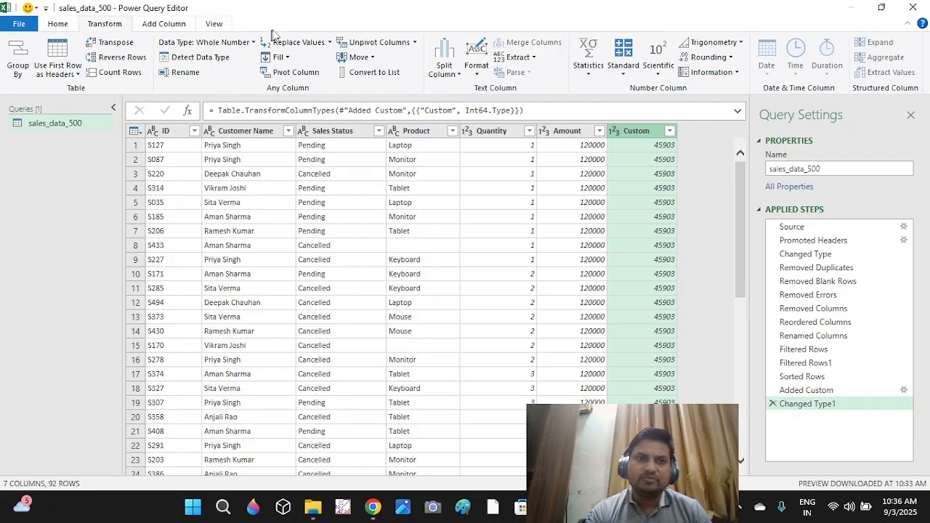
click(57, 25)
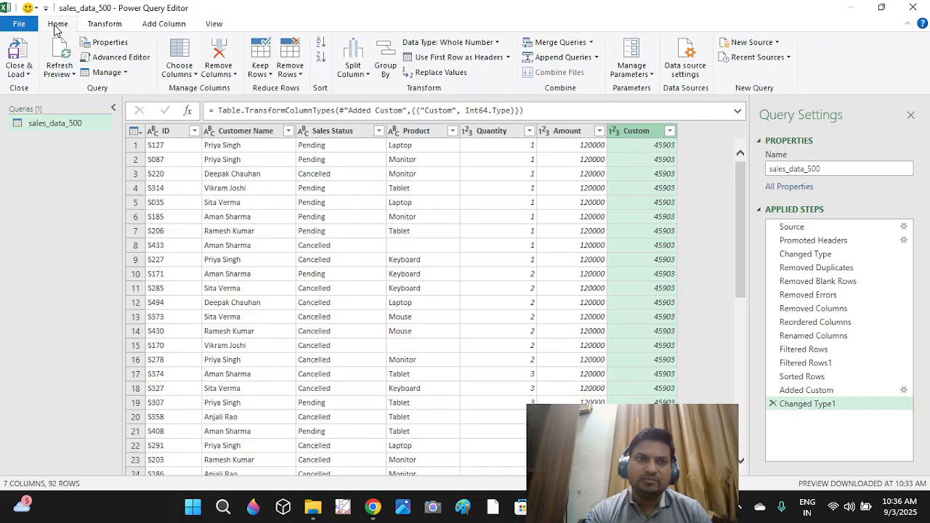
click(105, 29)
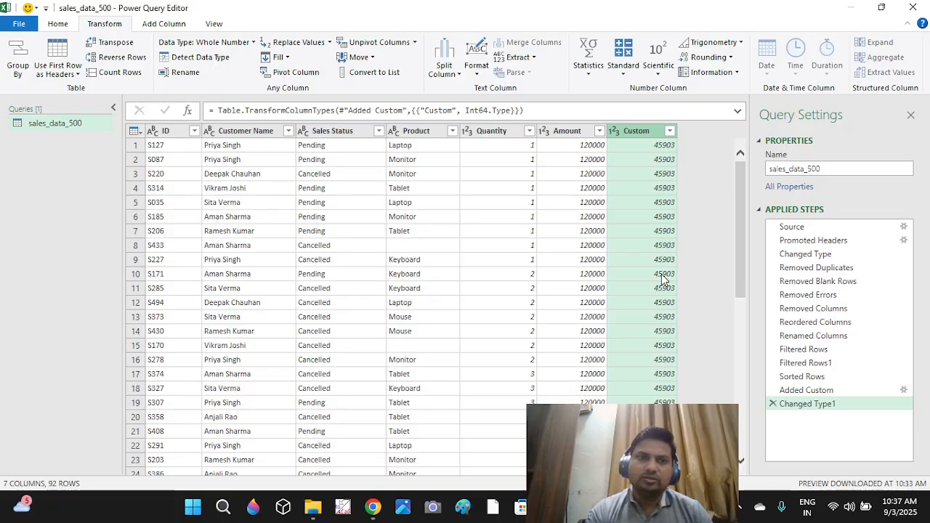
click(222, 43)
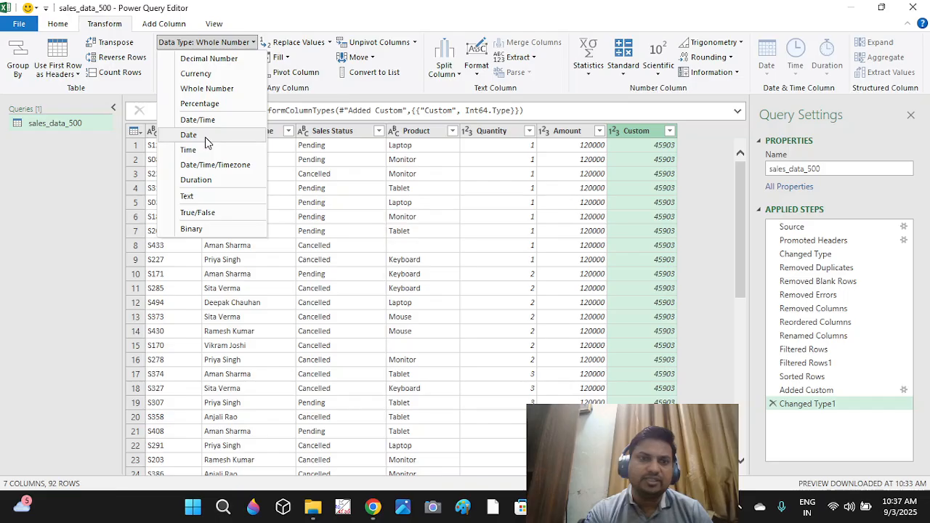
click(188, 197)
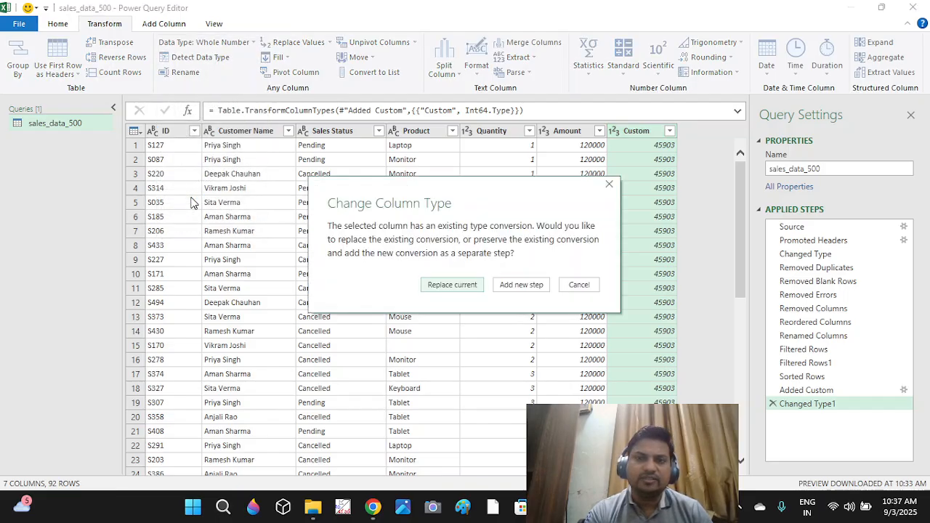
click(520, 284)
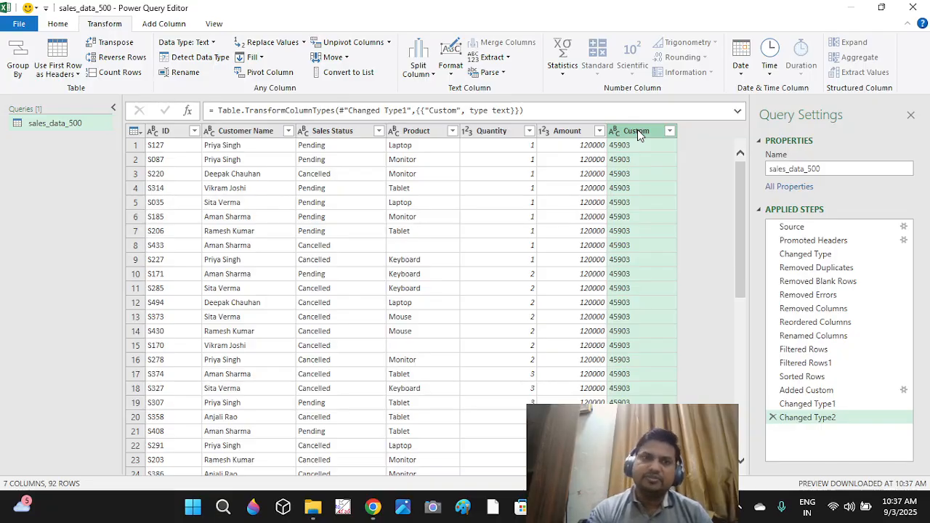
Change the Custom column's data type to Whole Number, replacing the current conversion.
click(210, 45)
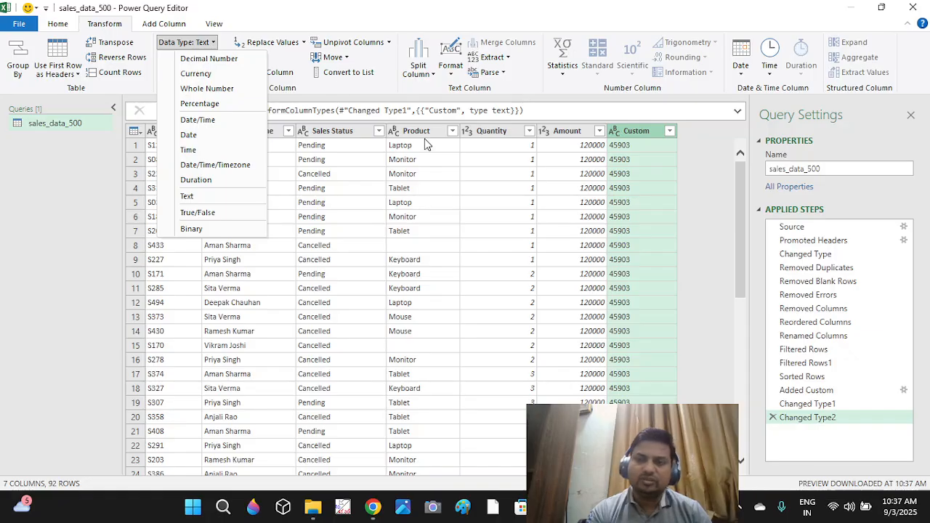
click(774, 419)
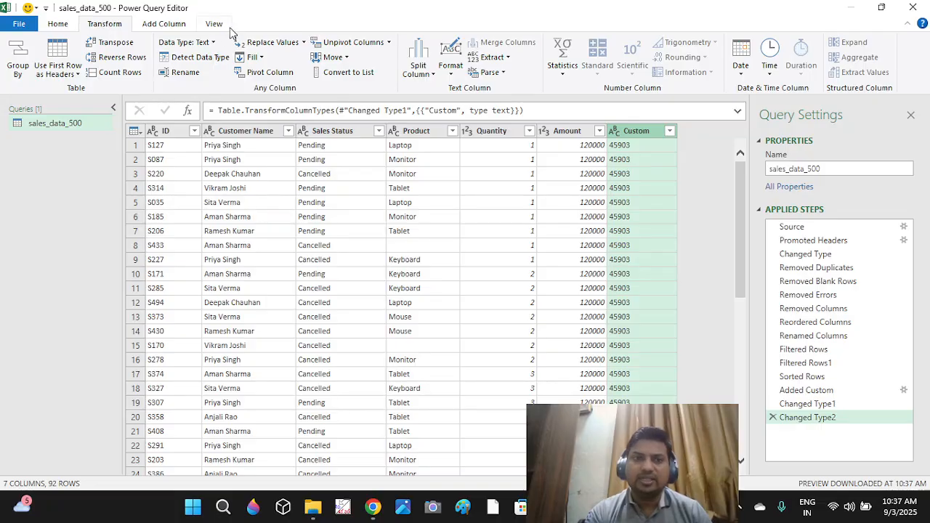
click(207, 42)
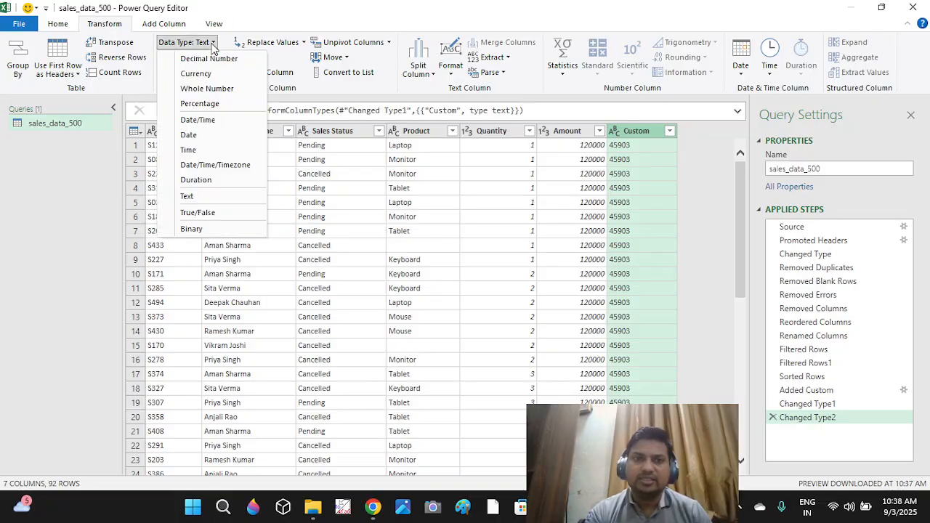
click(214, 89)
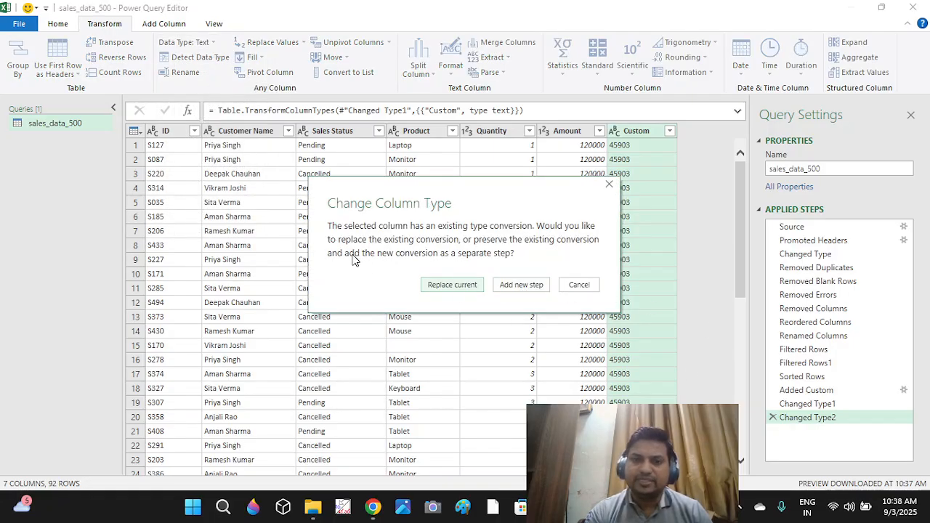
click(459, 288)
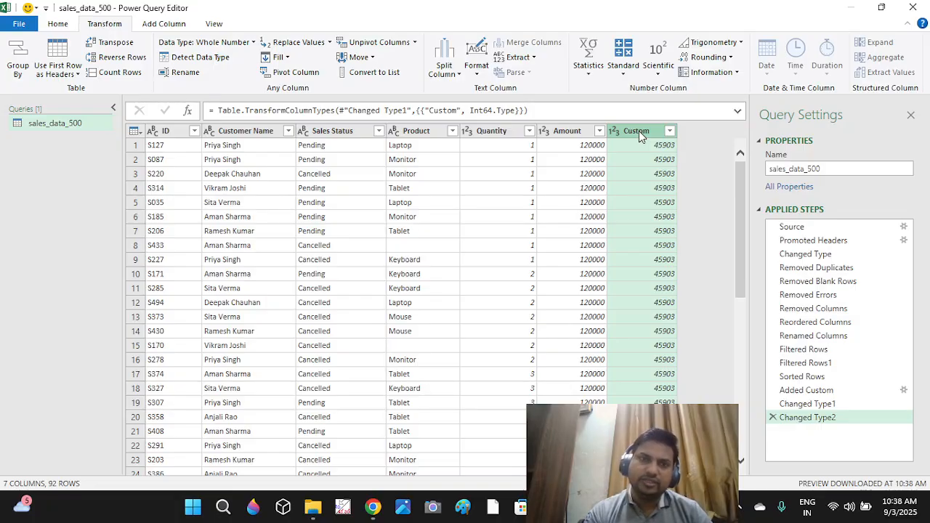
Change the Custom column's data type to Currency, replacing the current conversion.
click(248, 44)
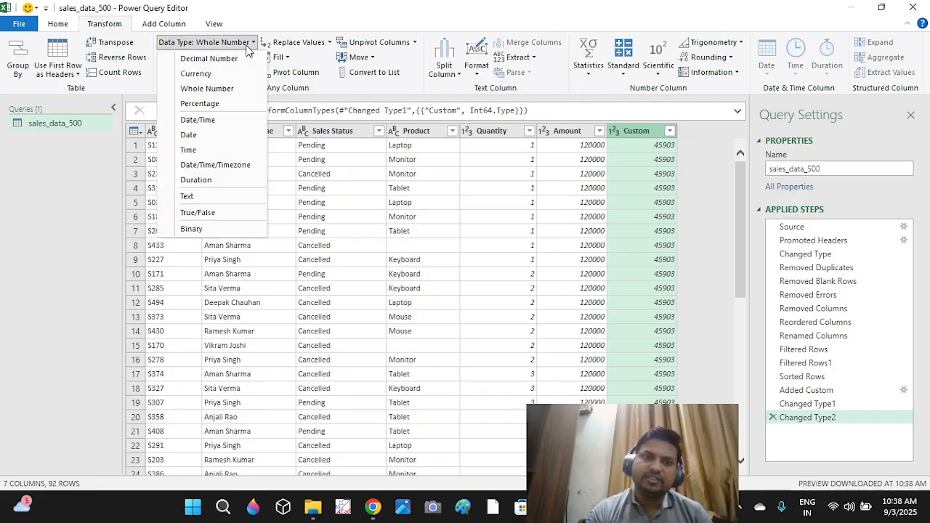
click(212, 88)
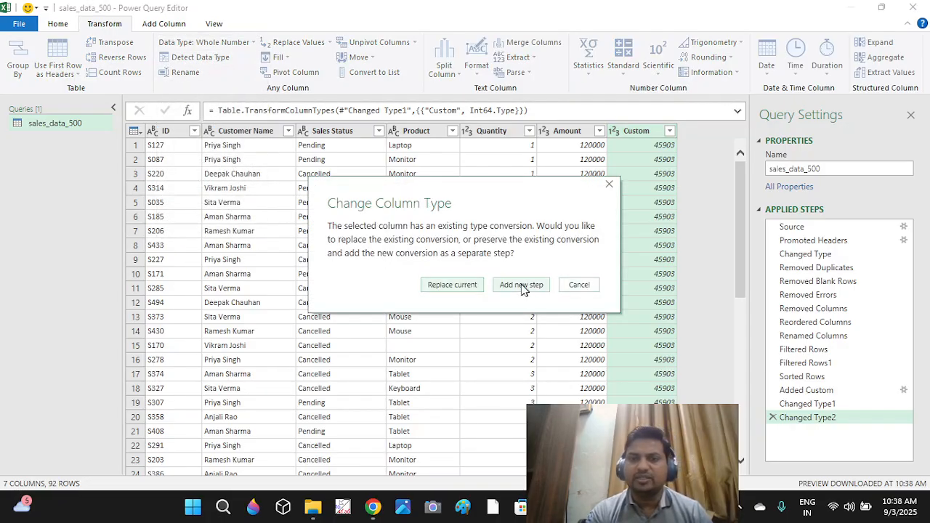
click(452, 285)
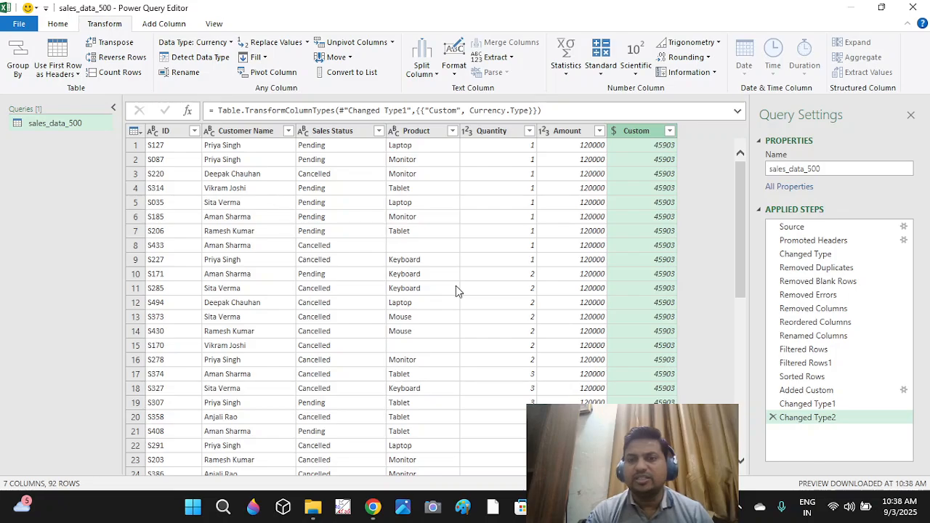
click(614, 135)
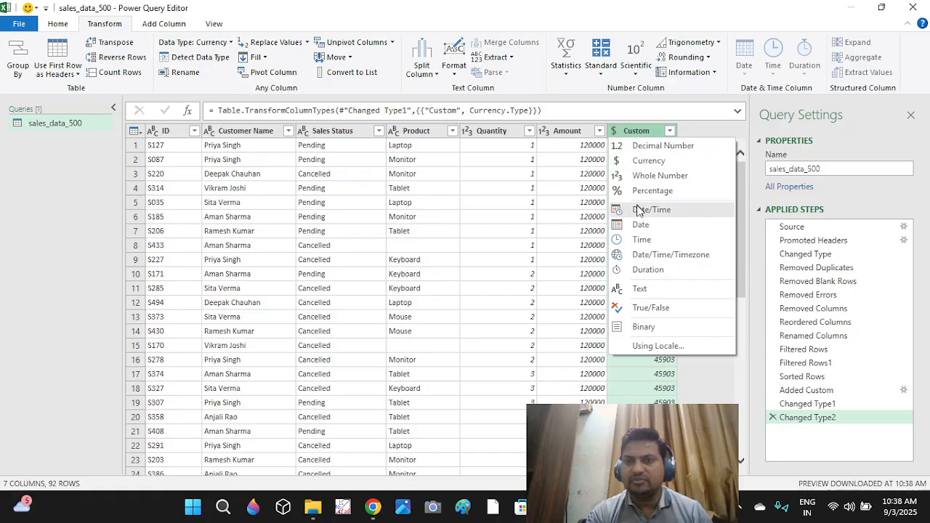
click(616, 131)
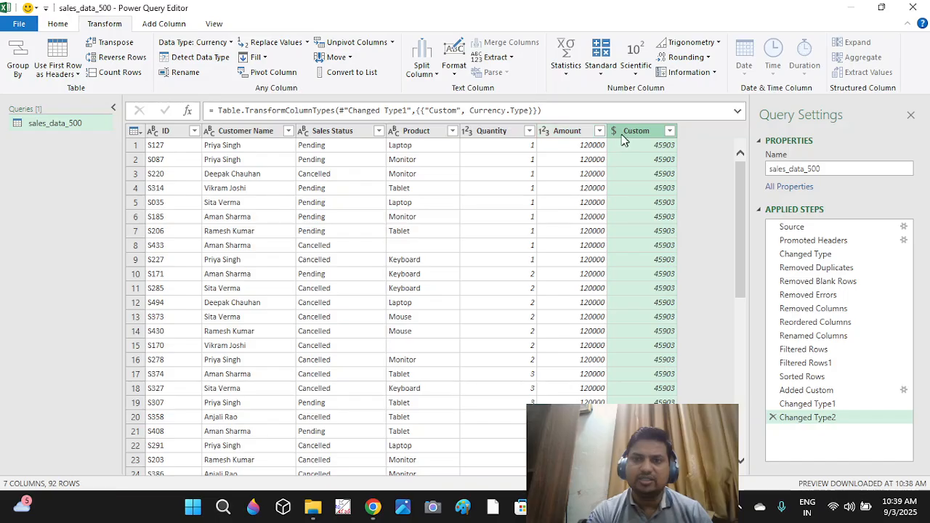
click(613, 133)
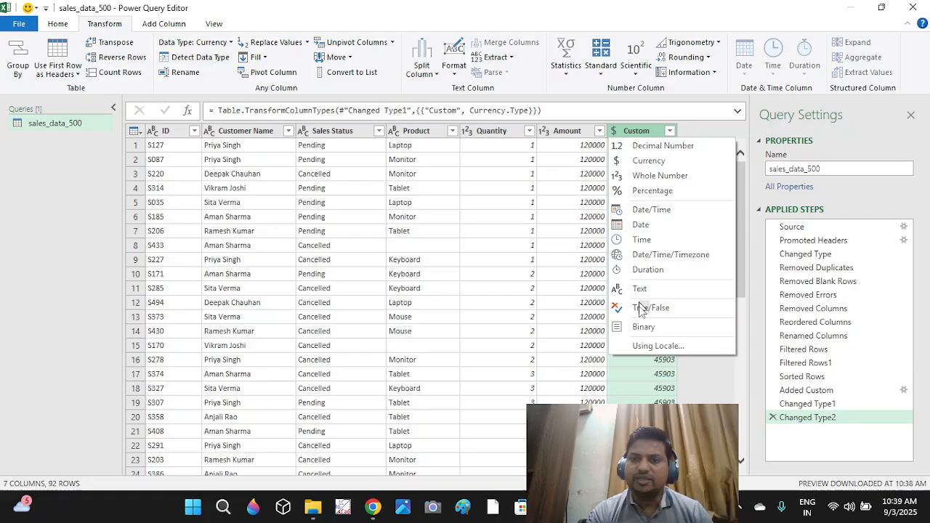
Change the Custom column's data type to Date, replacing the current conversion.
click(626, 129)
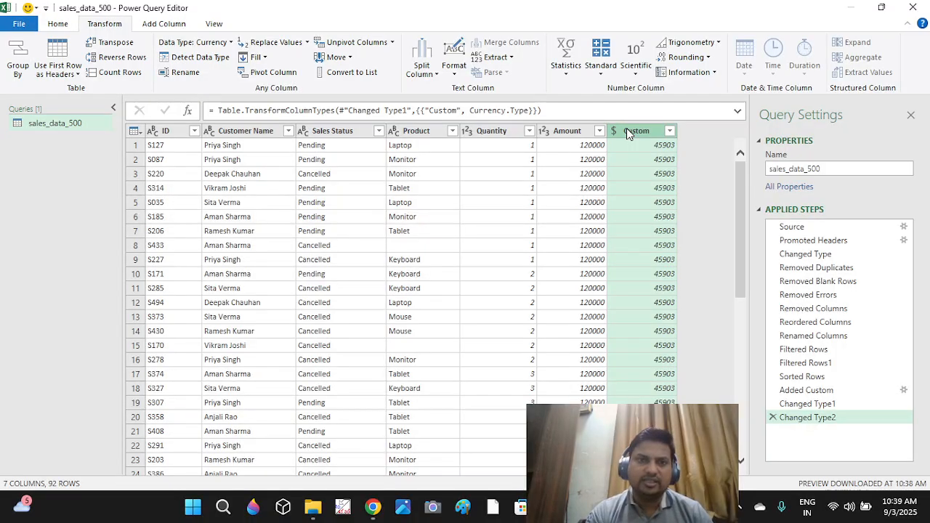
click(232, 44)
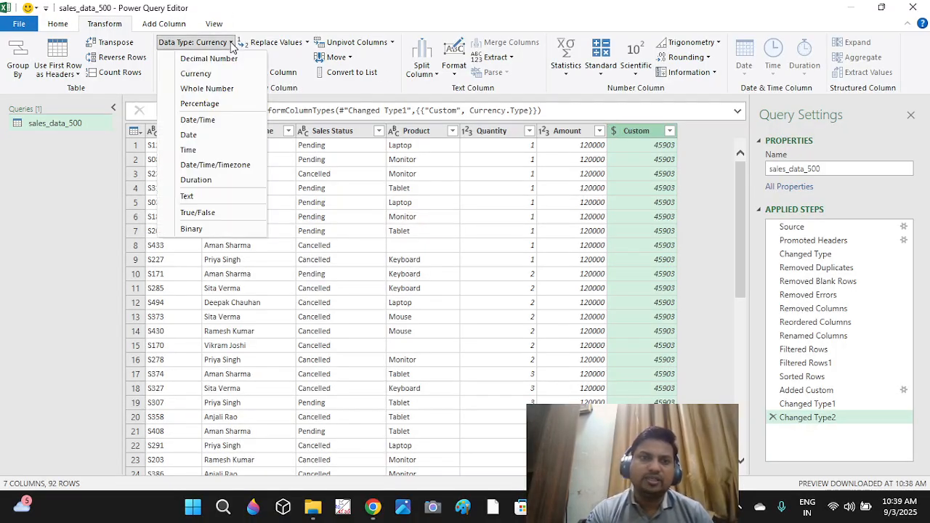
click(204, 135)
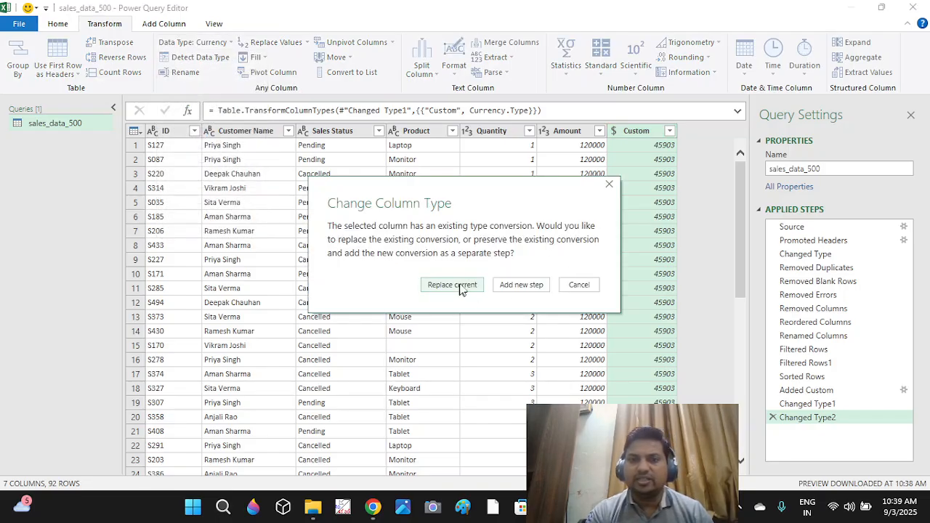
click(452, 285)
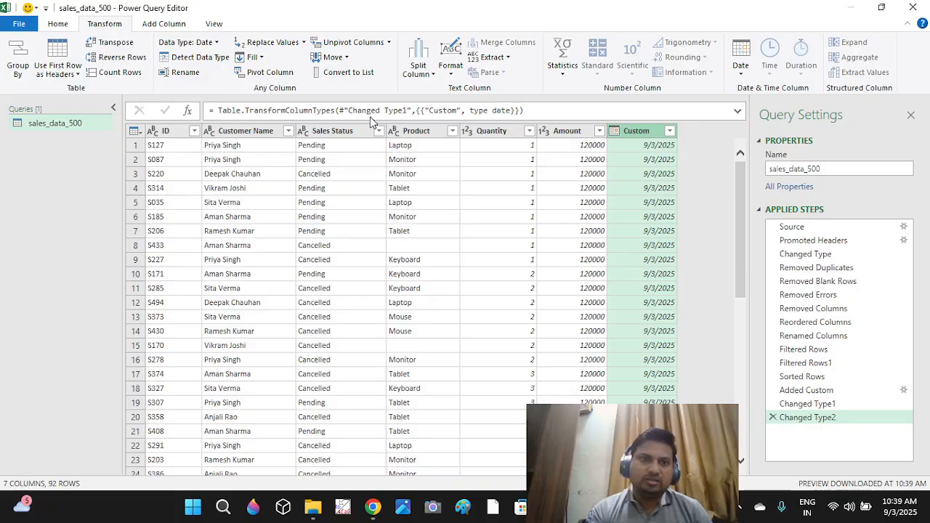
Change the Custom column's data type to Date/Time/Timezone, replacing the current conversion, and widen the column to fit its full values.
click(216, 43)
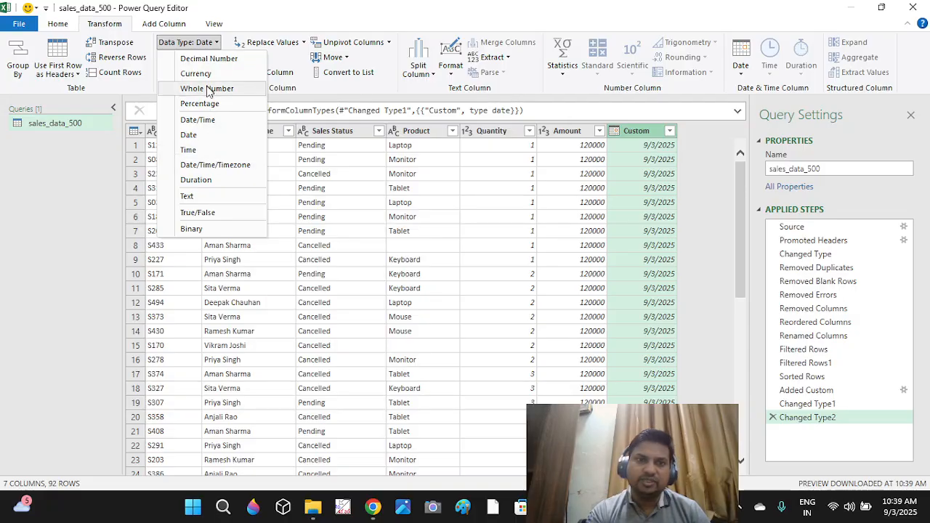
click(222, 165)
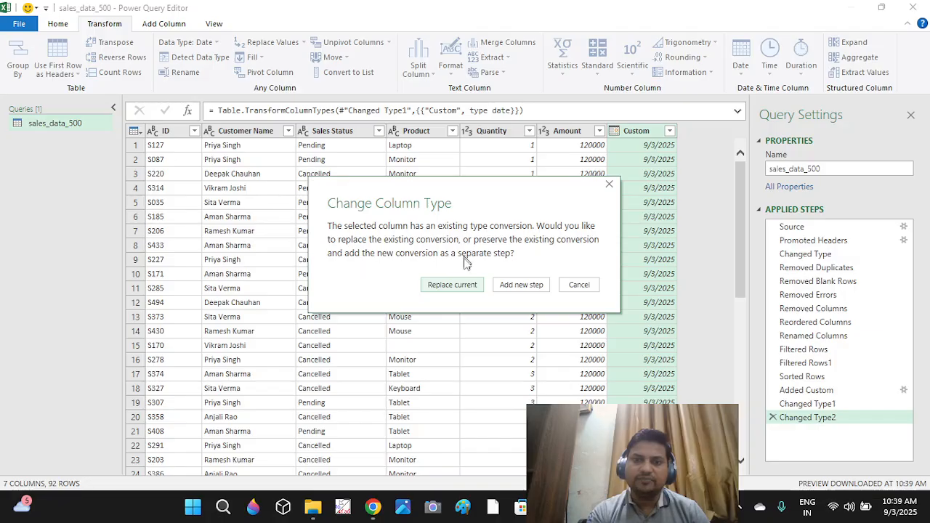
click(471, 288)
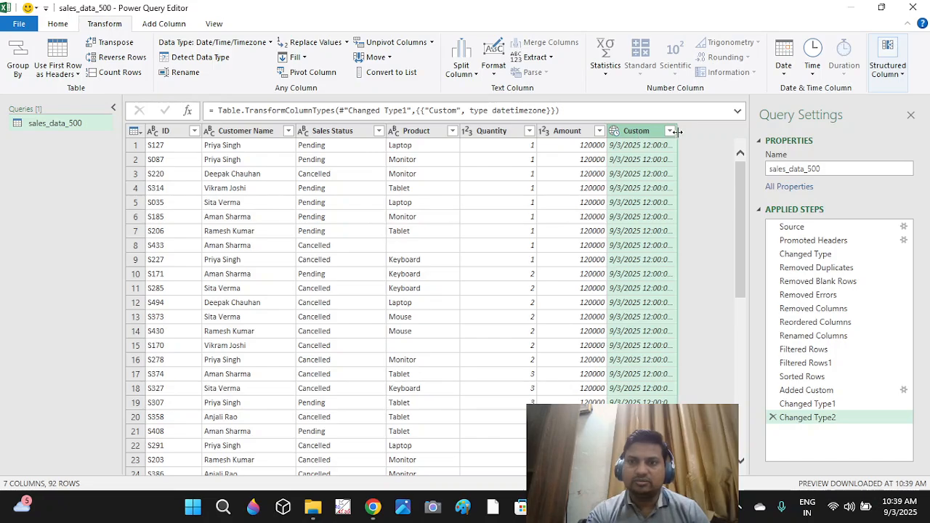
drag(733, 137, 732, 138)
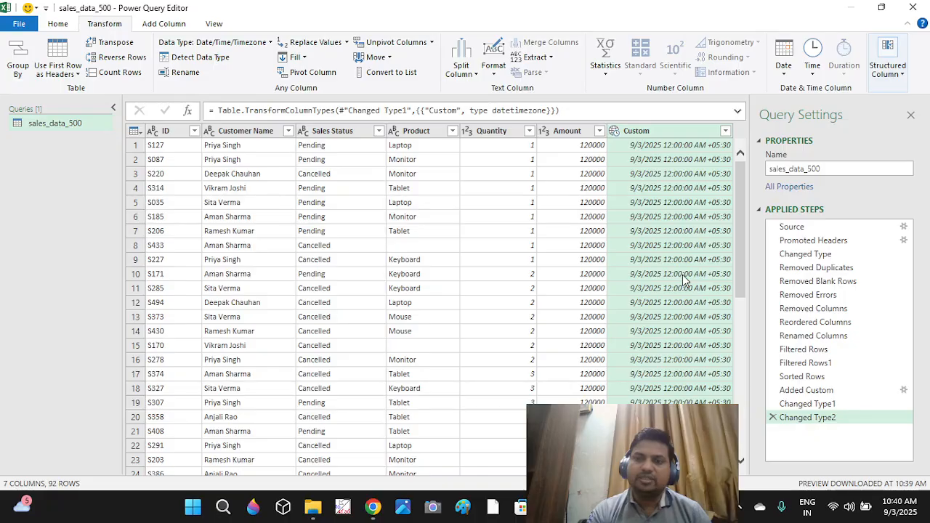
click(687, 153)
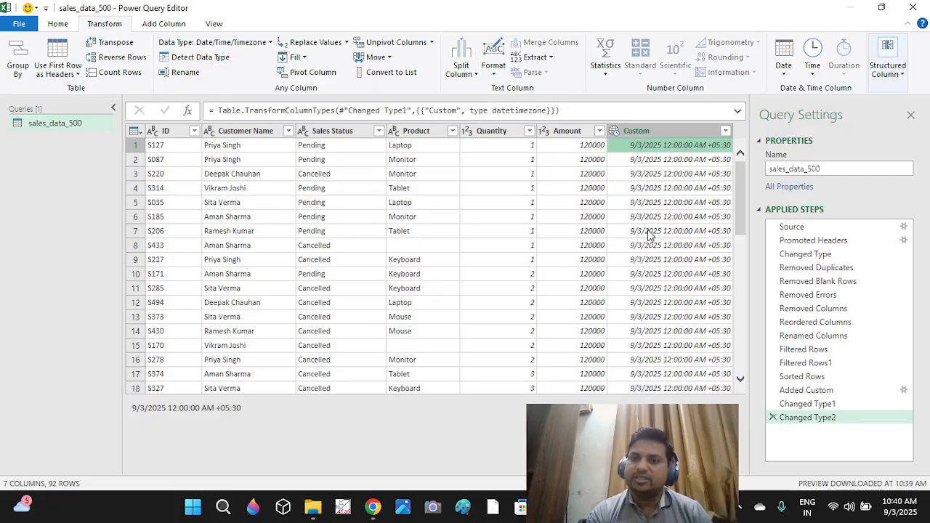
click(726, 131)
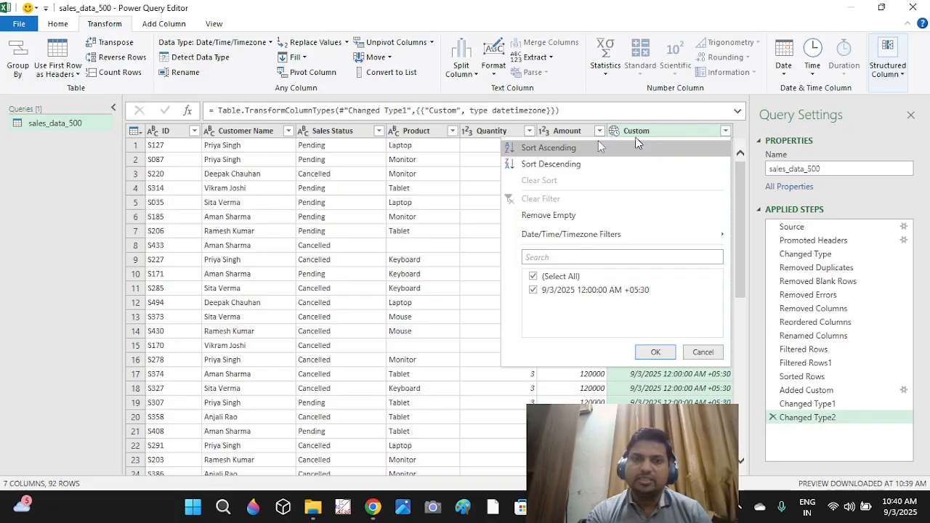
click(378, 207)
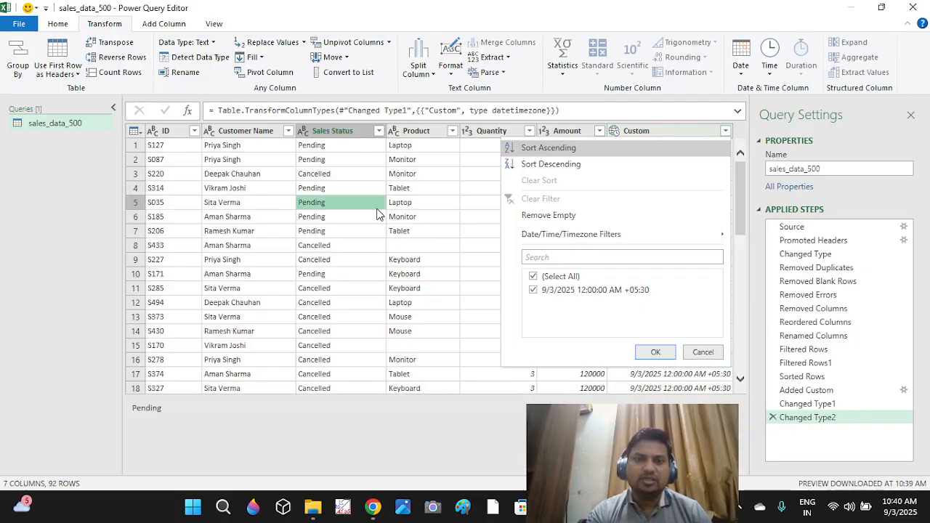
Change the Custom column's data type to Percentage, replacing the current conversion.
click(654, 132)
click(267, 44)
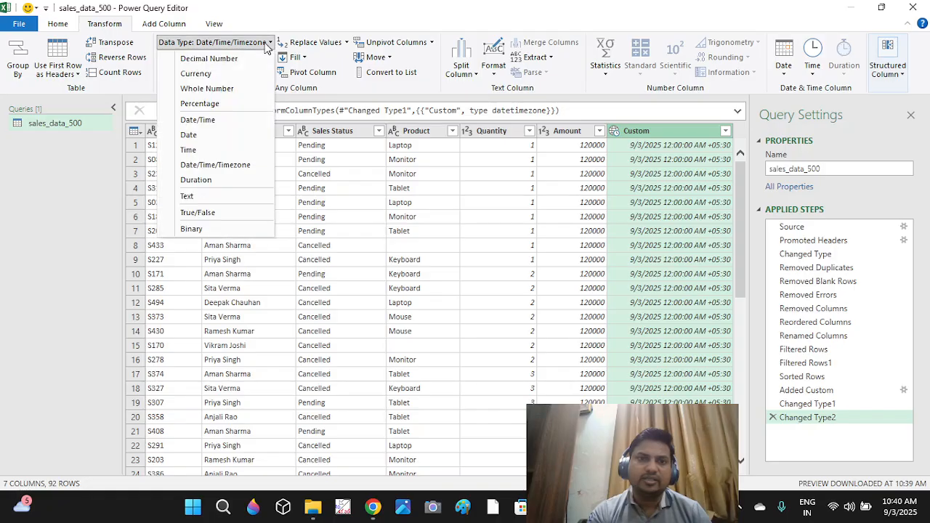
click(214, 103)
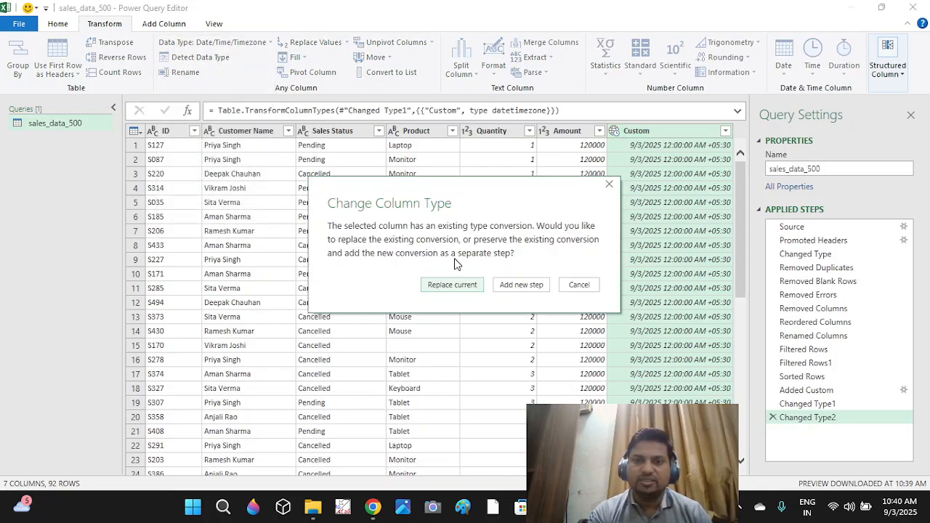
click(452, 285)
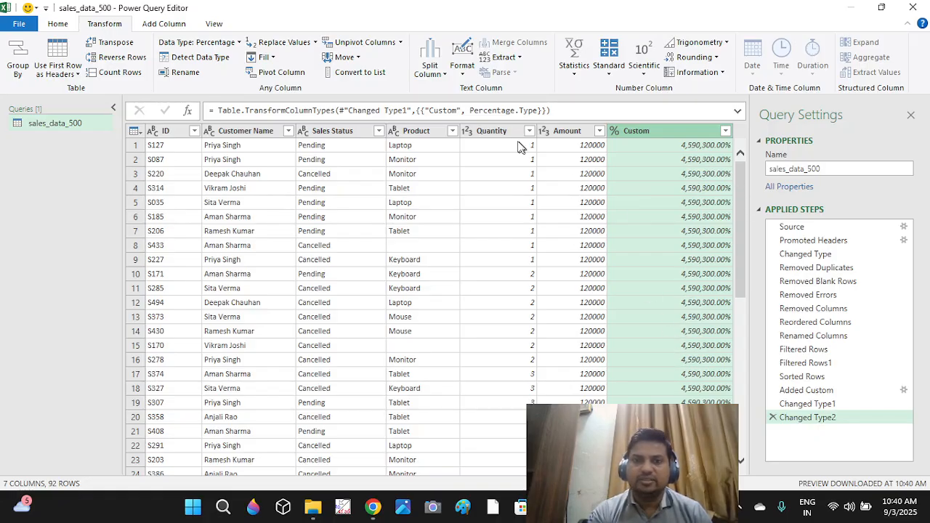
Change the Quantity column's data type to Percentage.
click(497, 134)
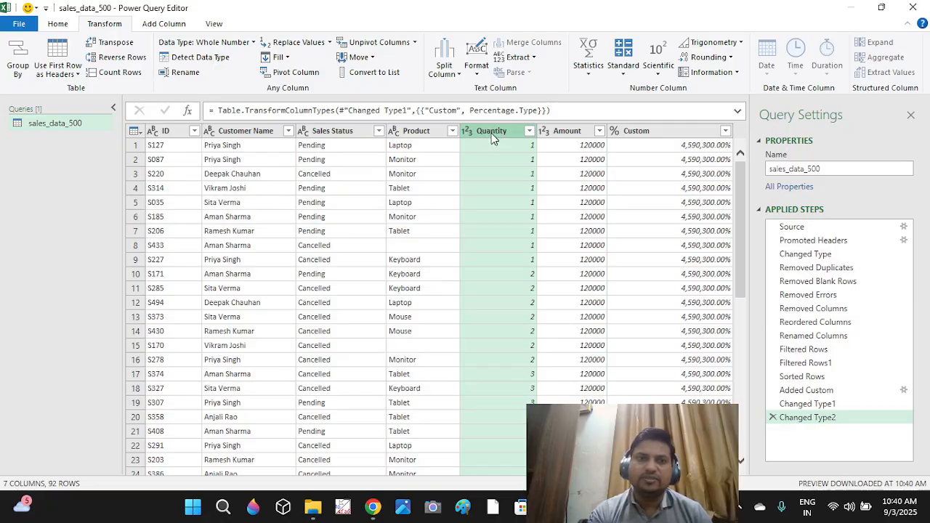
click(250, 43)
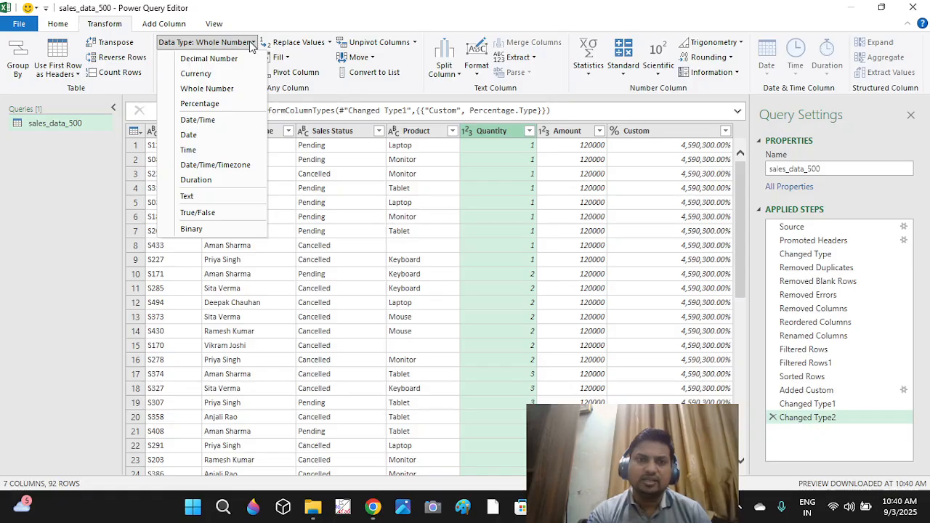
click(226, 106)
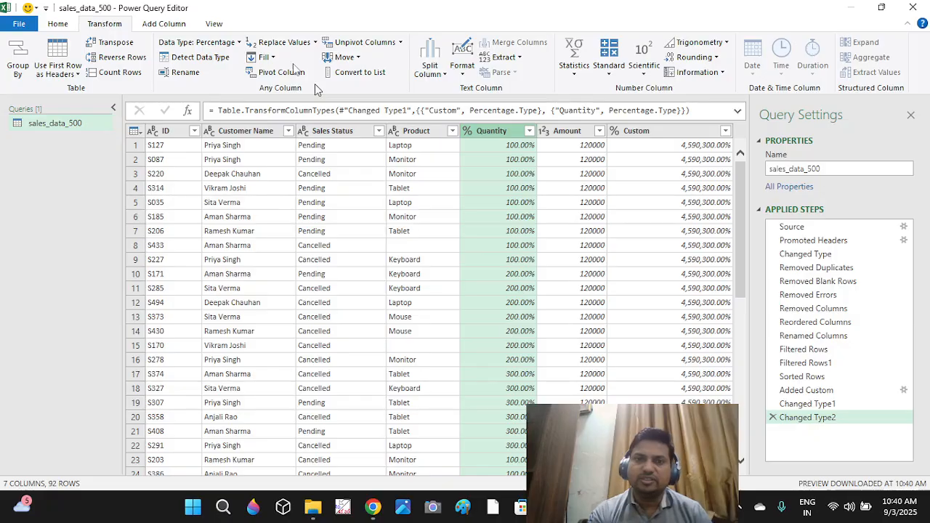
Delete the Changed Type2 step from the query's applied steps.
click(239, 43)
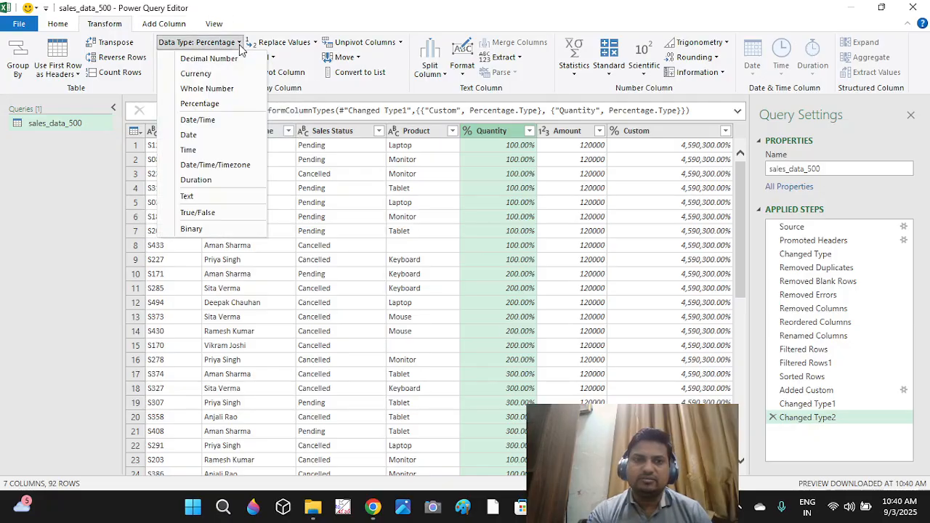
click(774, 411)
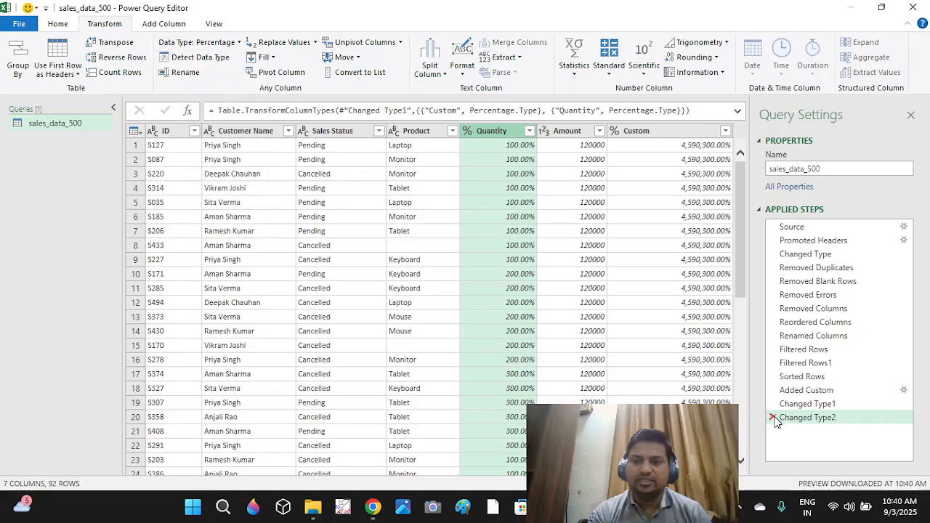
click(773, 416)
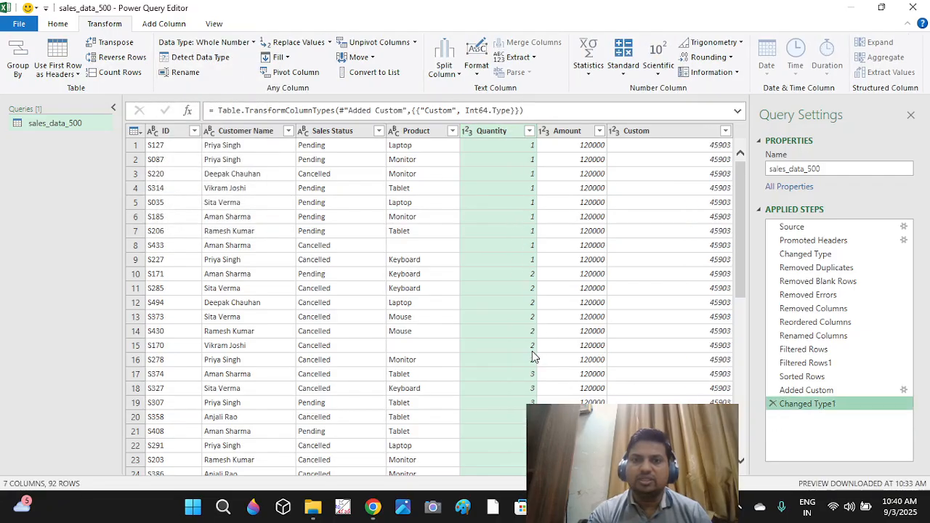
Change the Custom column's data type to Date/Time, replacing the current conversion.
click(661, 132)
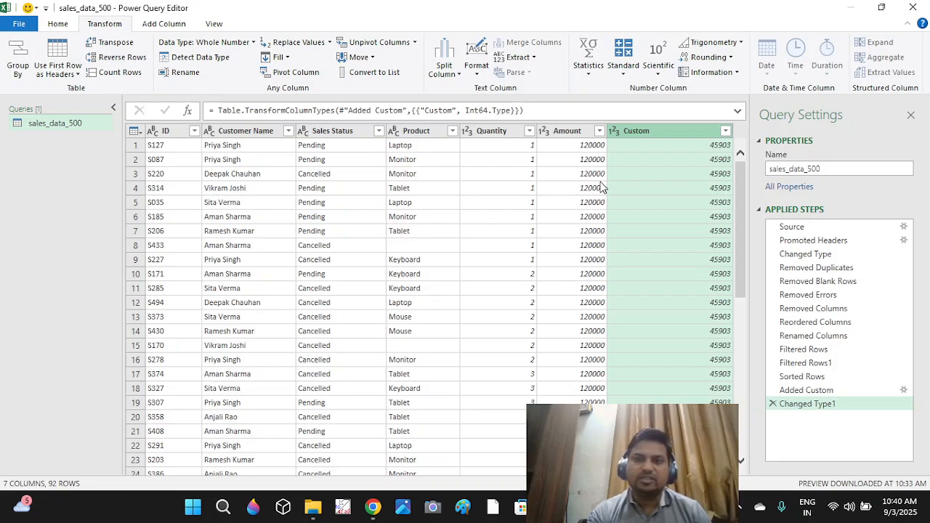
click(253, 42)
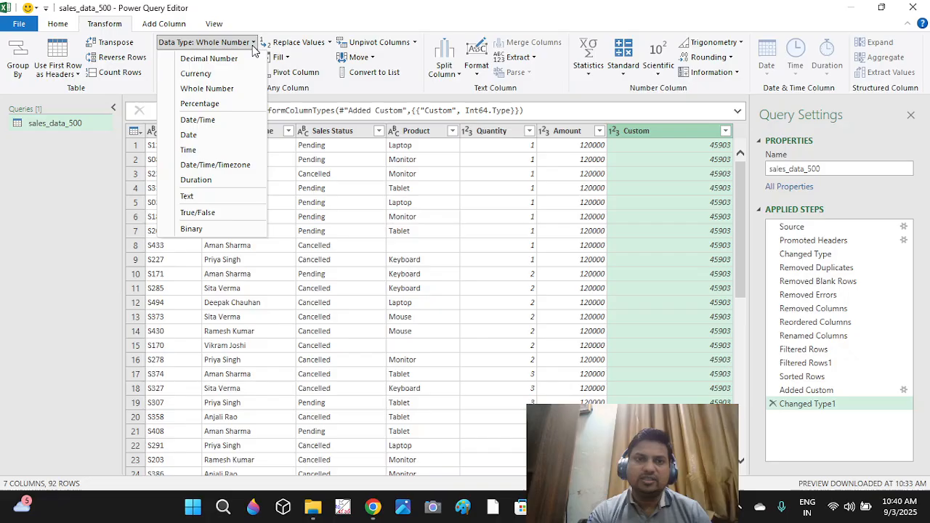
click(215, 122)
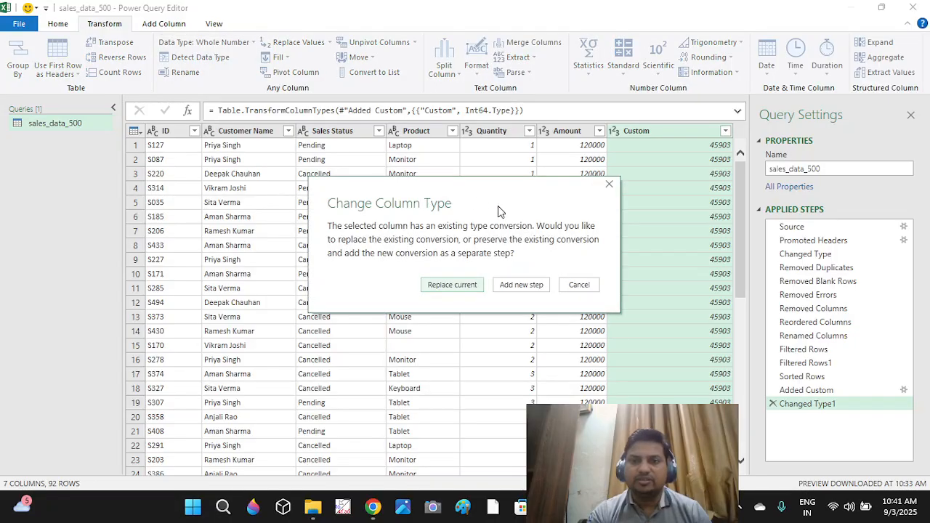
click(445, 288)
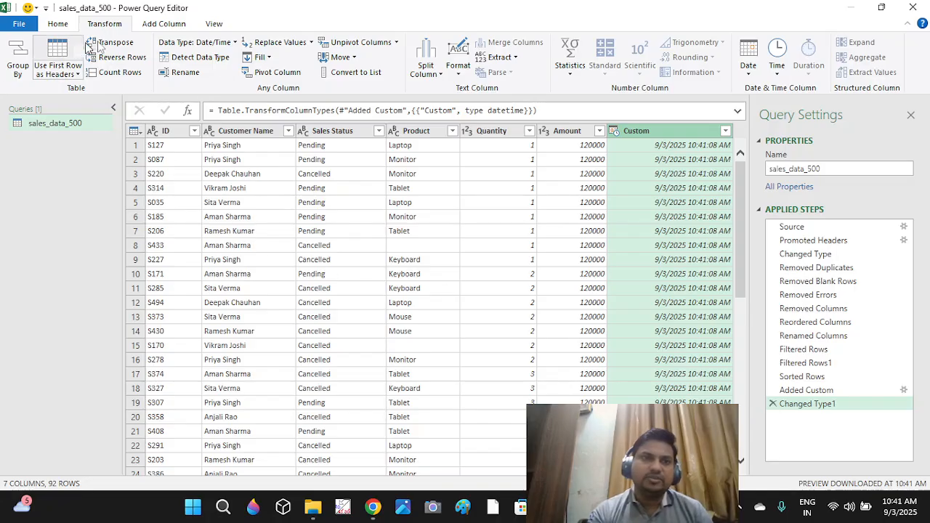
Close the query editor and load the sales_data_500 query results into the workbook.
click(173, 26)
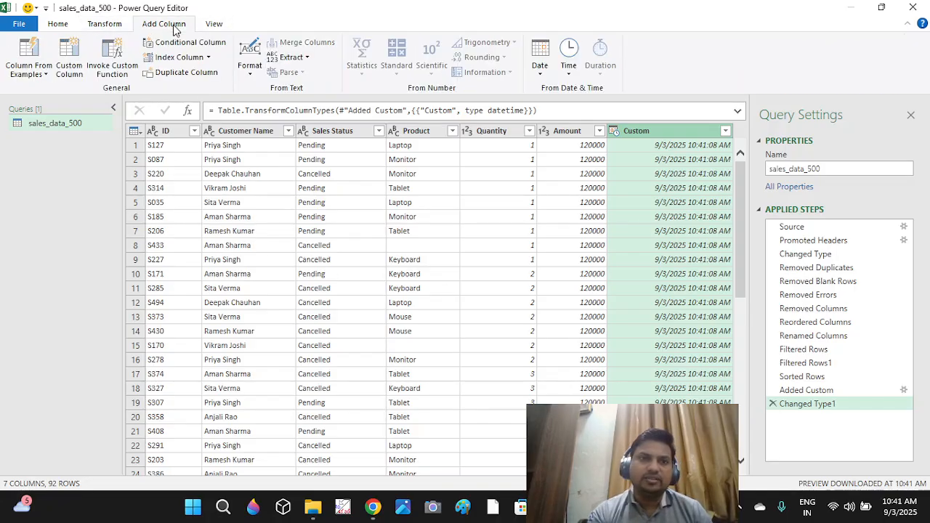
click(102, 27)
click(48, 27)
click(25, 60)
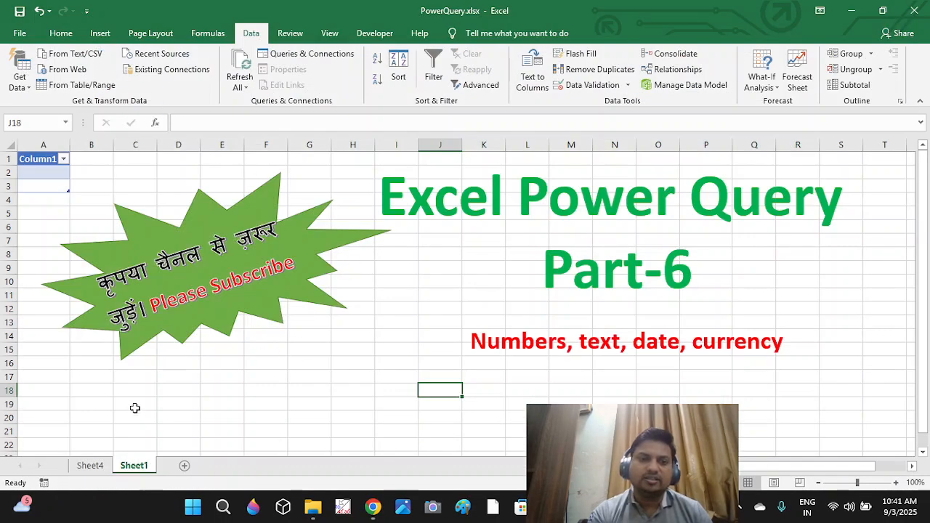
Open Sheet4 with the loaded table, widen the Custom column G, and inspect its date and time values.
click(90, 465)
click(222, 186)
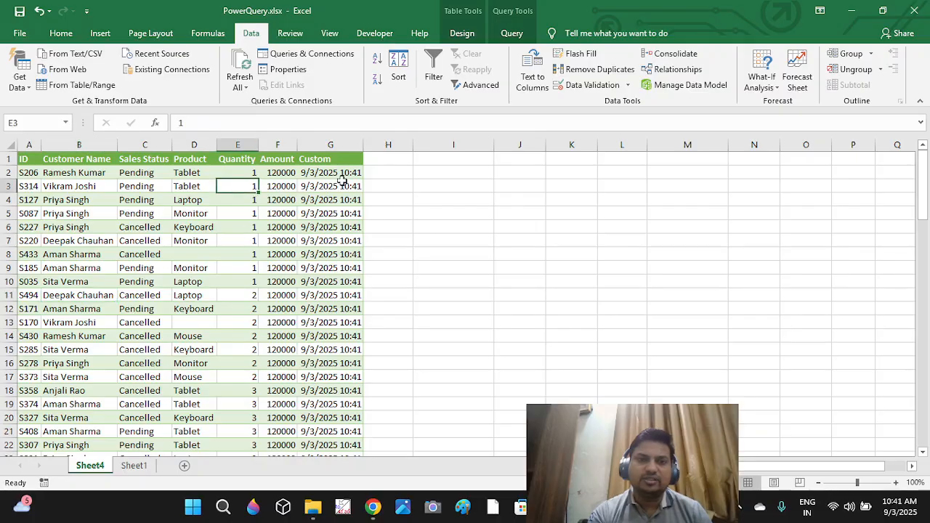
click(342, 183)
drag(362, 144, 406, 144)
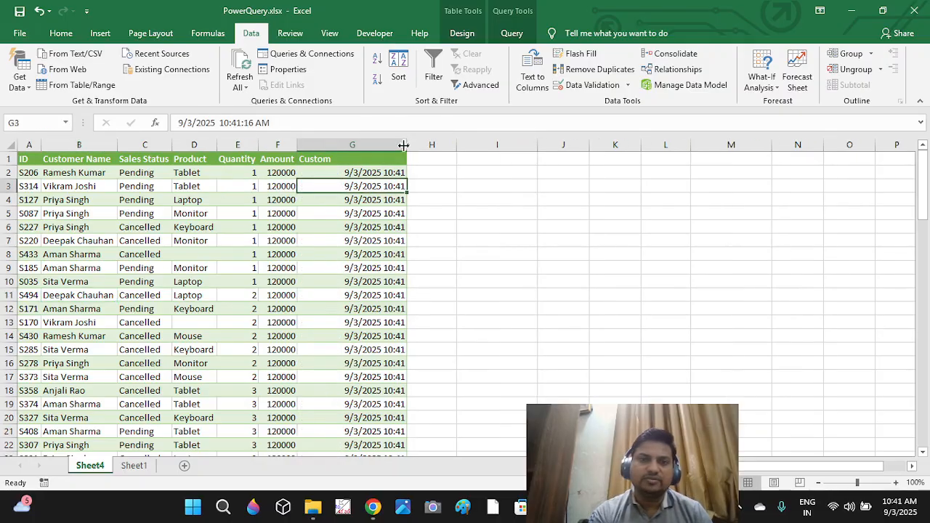
click(377, 254)
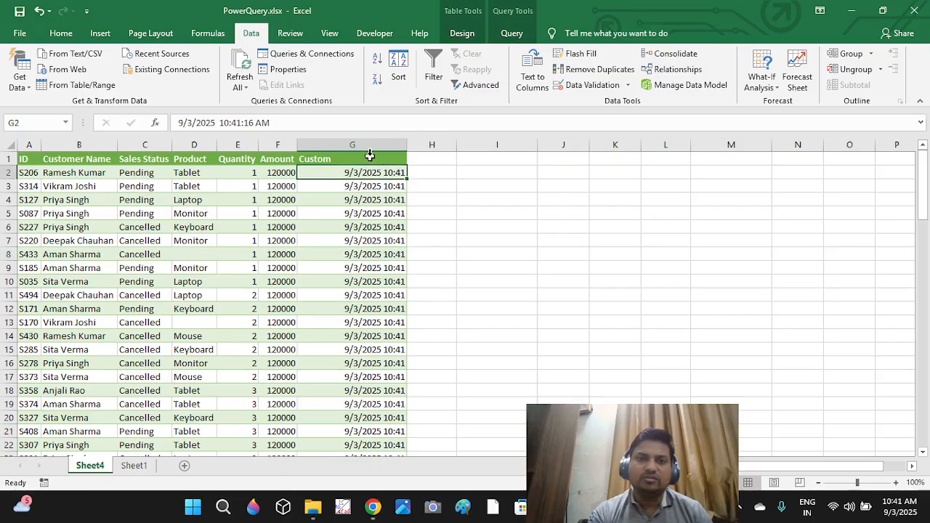
click(365, 144)
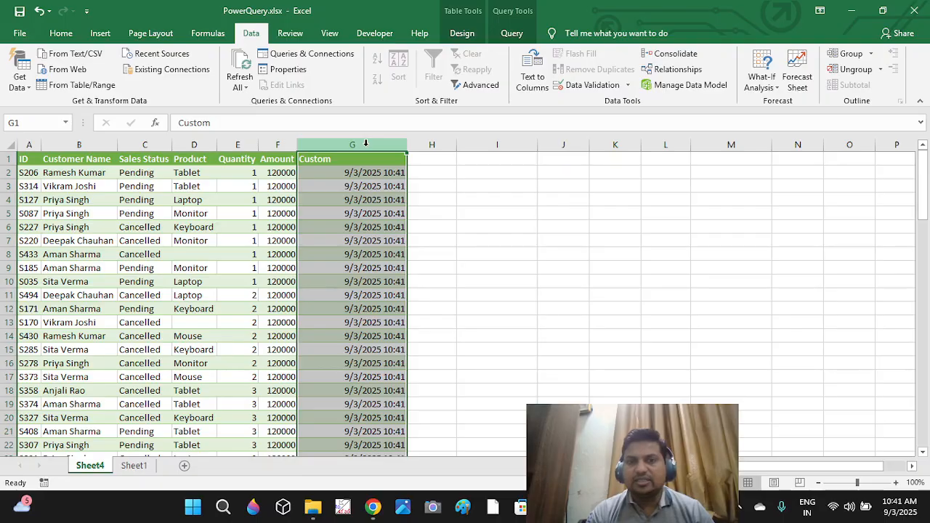
Return to Sheet1 and place the text cursor before "Numbers, text, date, currency" in the title text box.
click(133, 466)
click(470, 341)
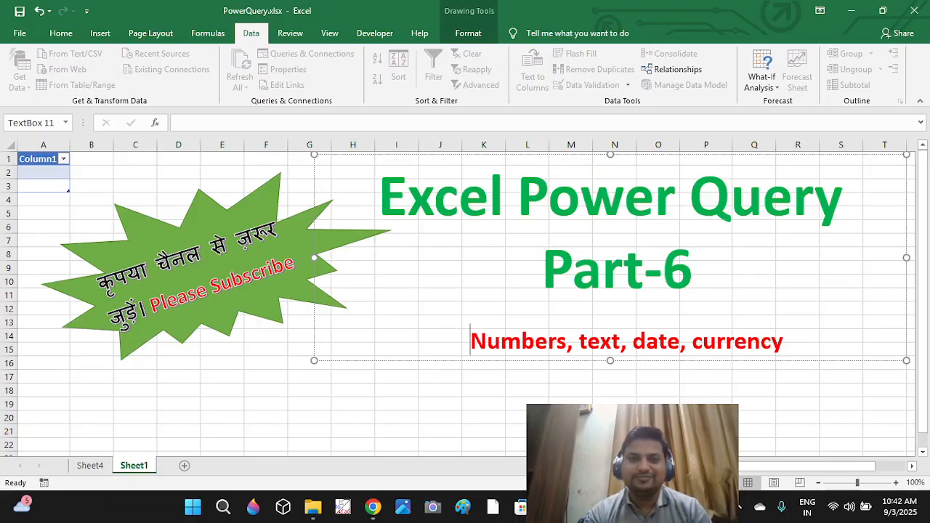
key(alt+Tab)
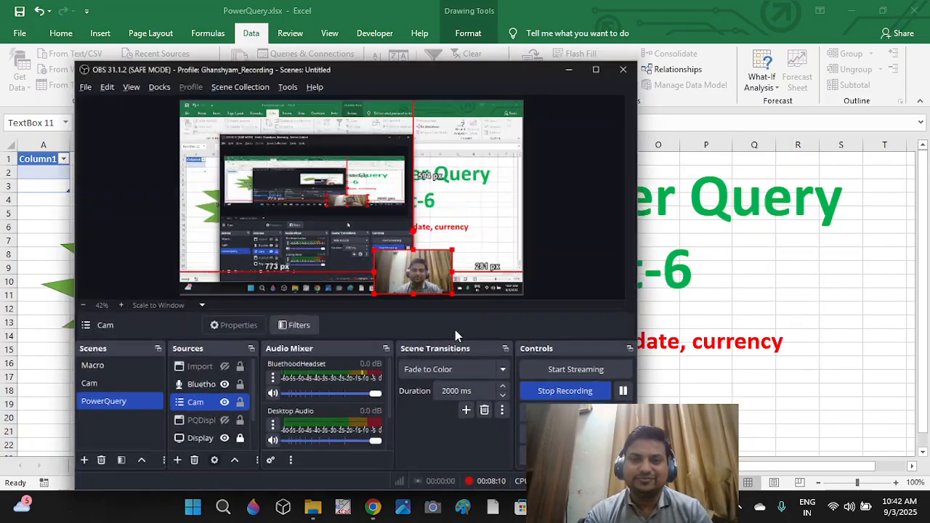